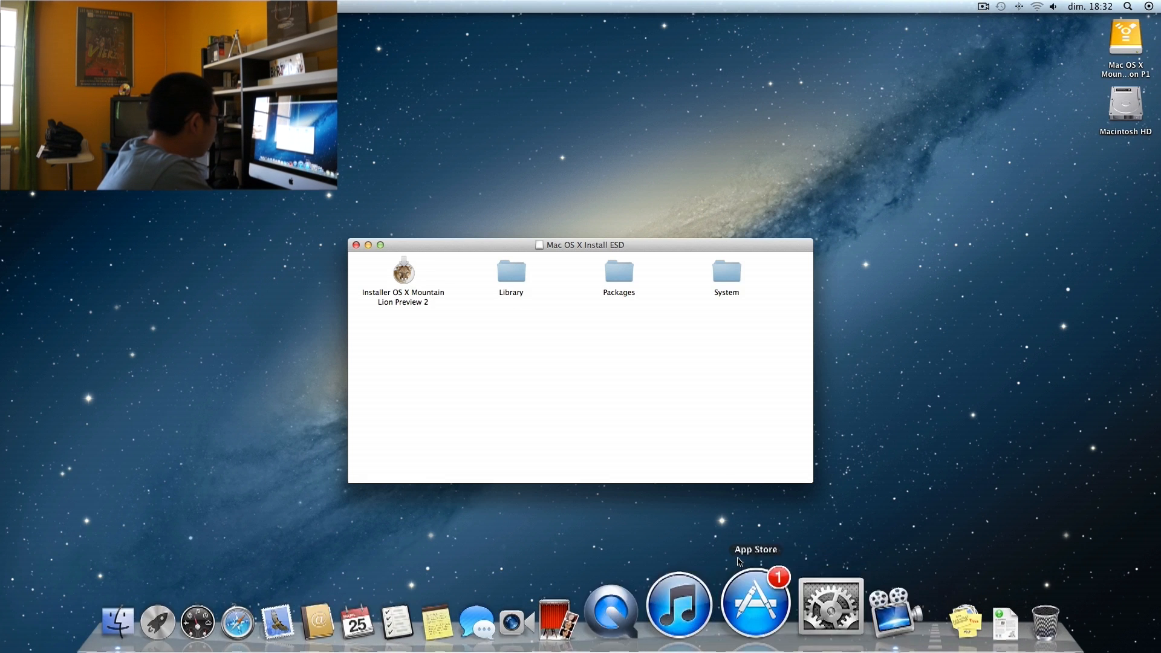
- Launch Installer OS X Mountain Lion Preview 2, continue past the welcome page and accept the software licence agreement
double_click(405, 276)
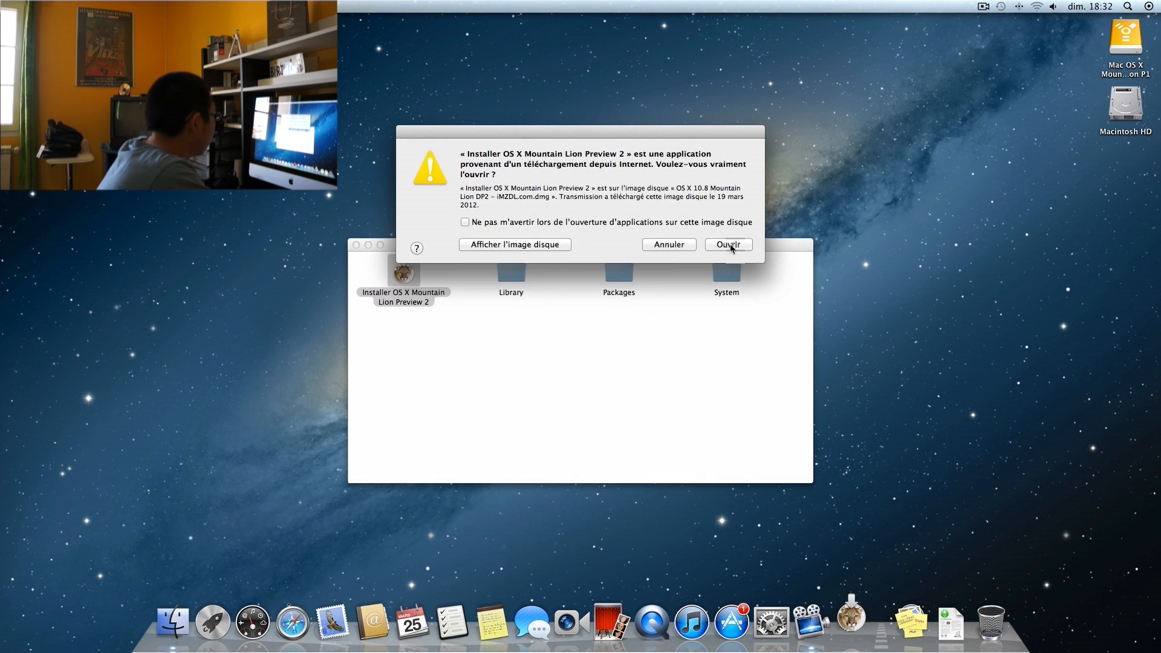
left_click(728, 244)
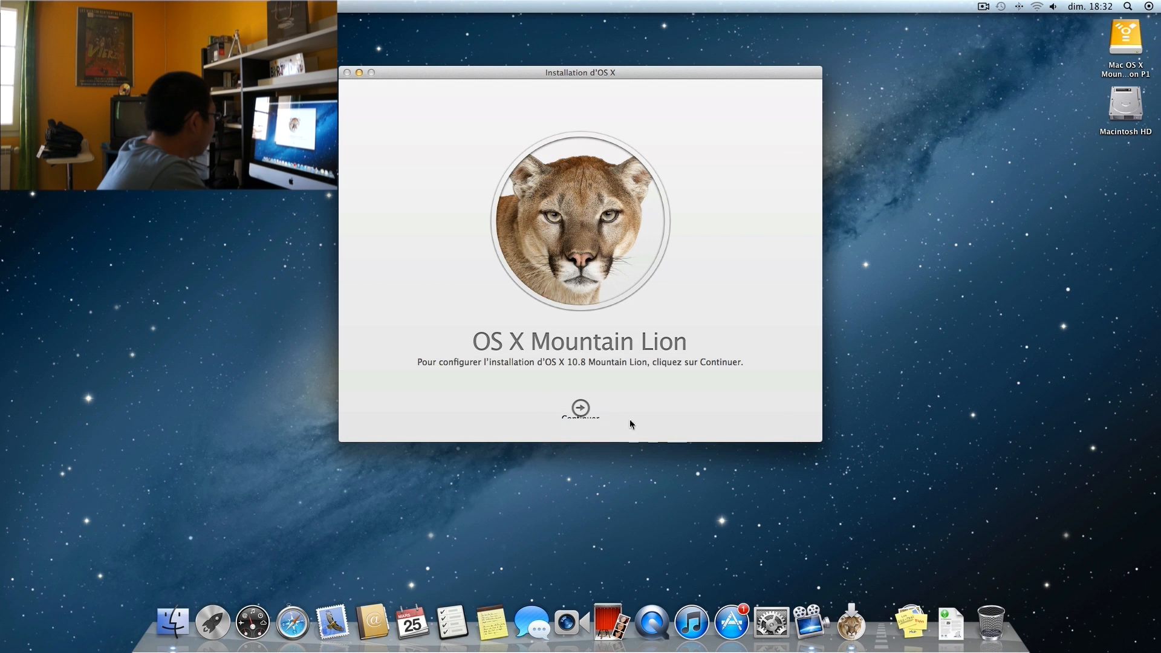
left_click(578, 407)
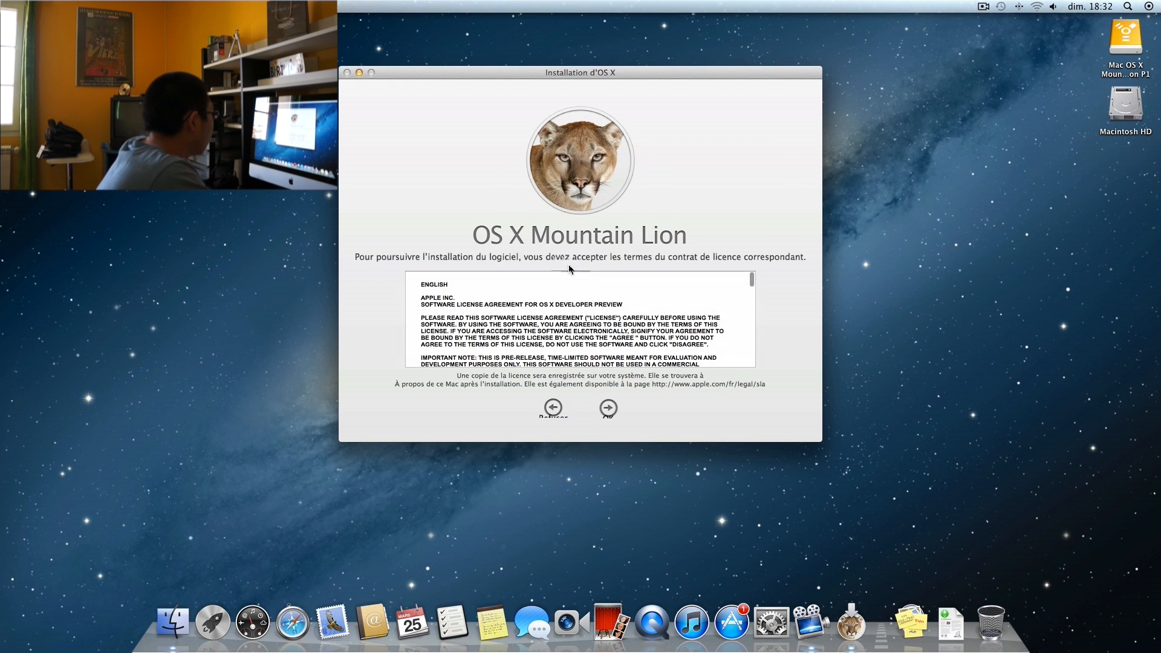
left_click(616, 413)
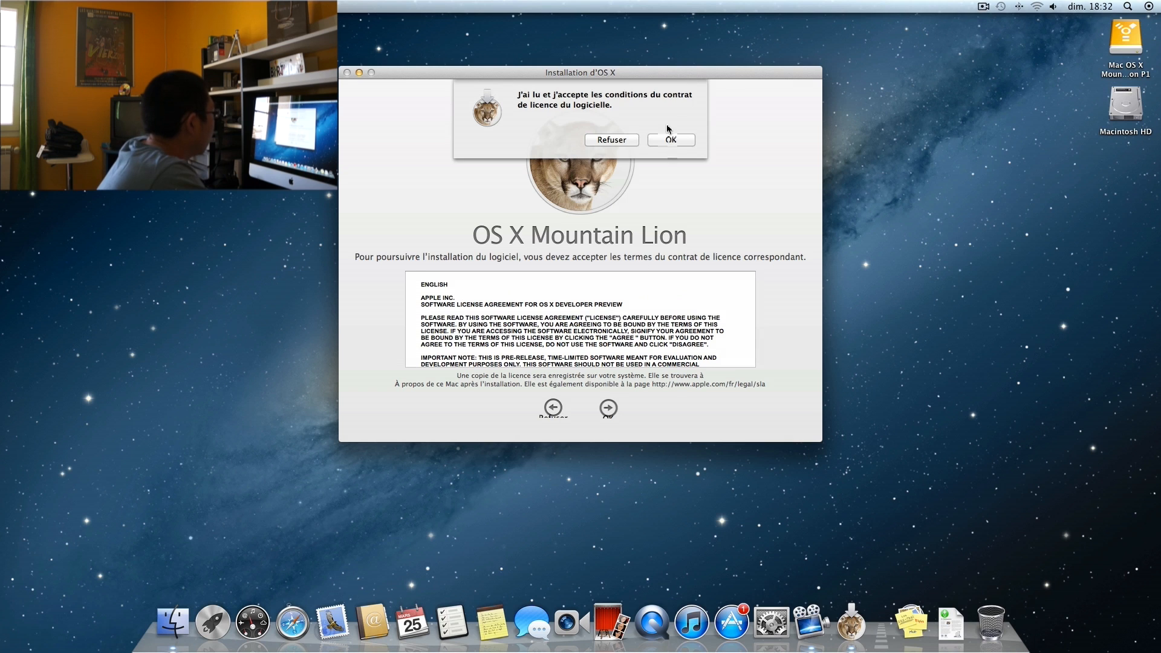
left_click(670, 140)
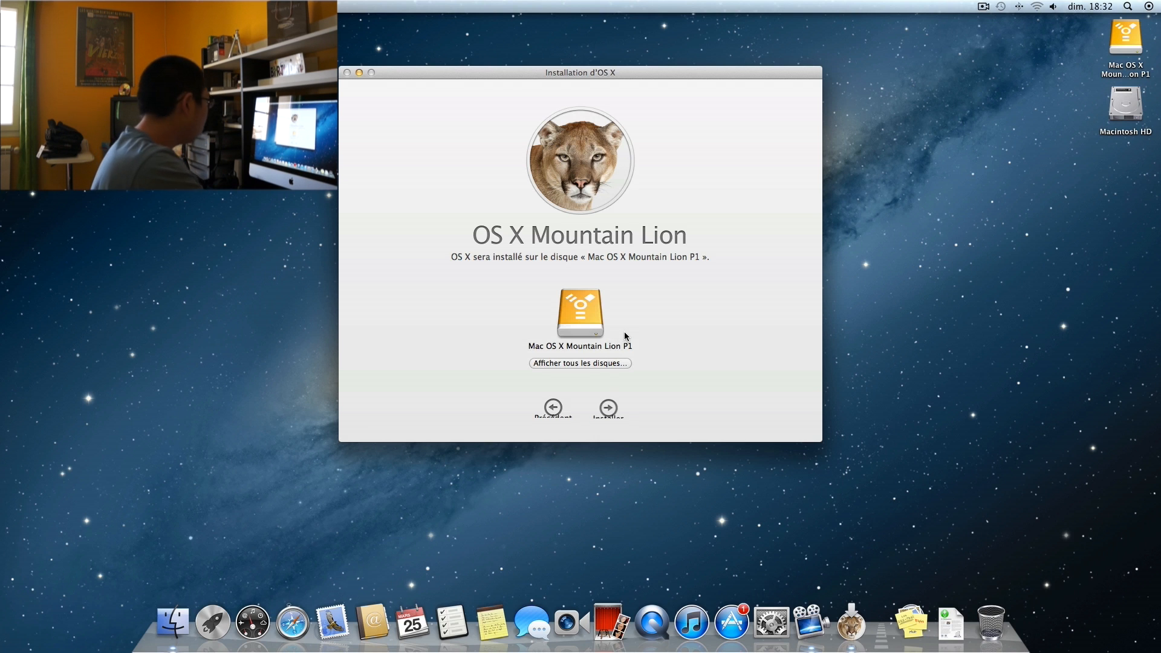
- Start installing OS X on the disk Mac OS X Mountain Lion P1 and authorise it with the account password
left_click(608, 409)
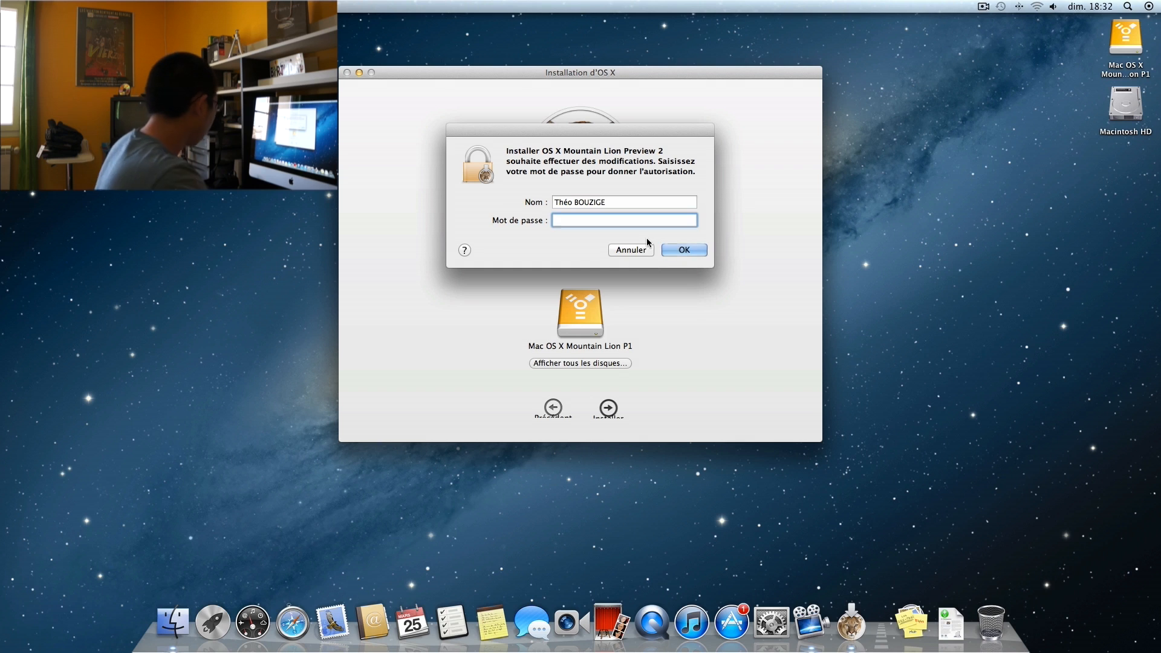
type("••")
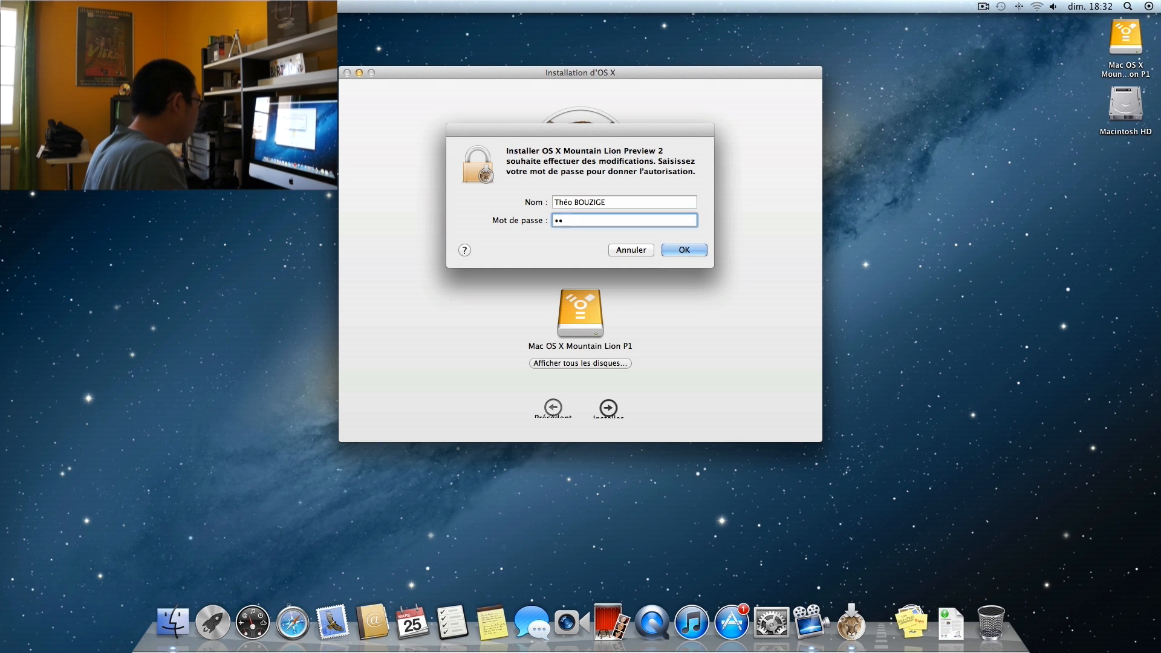
type("••••••••")
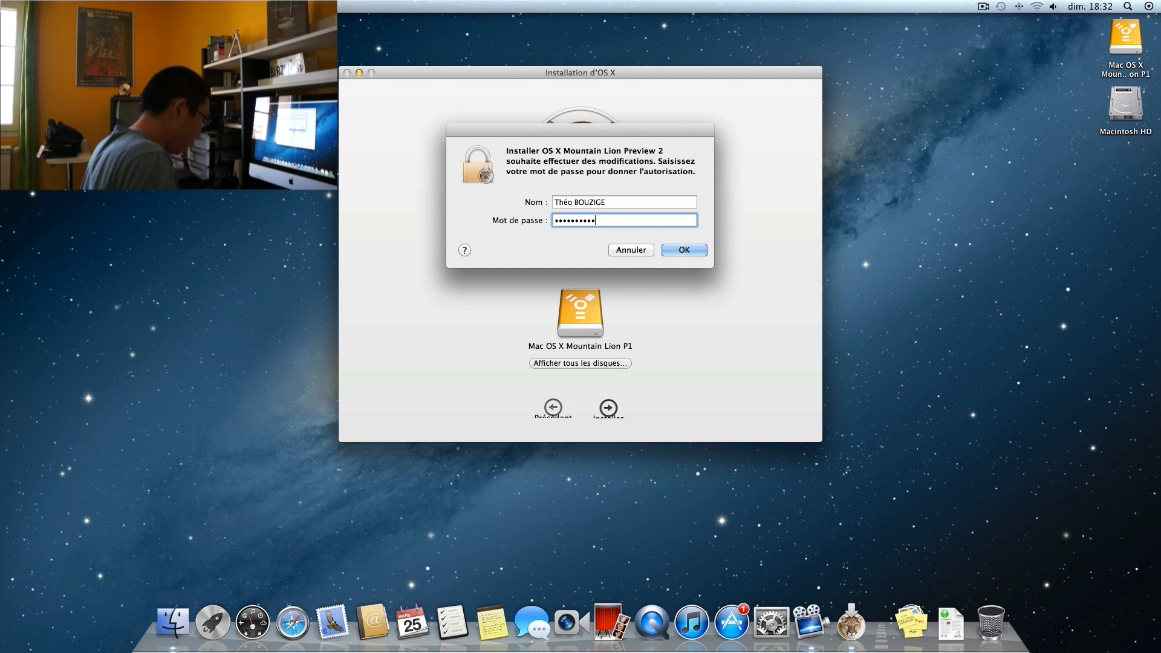
type("•")
key("Return")
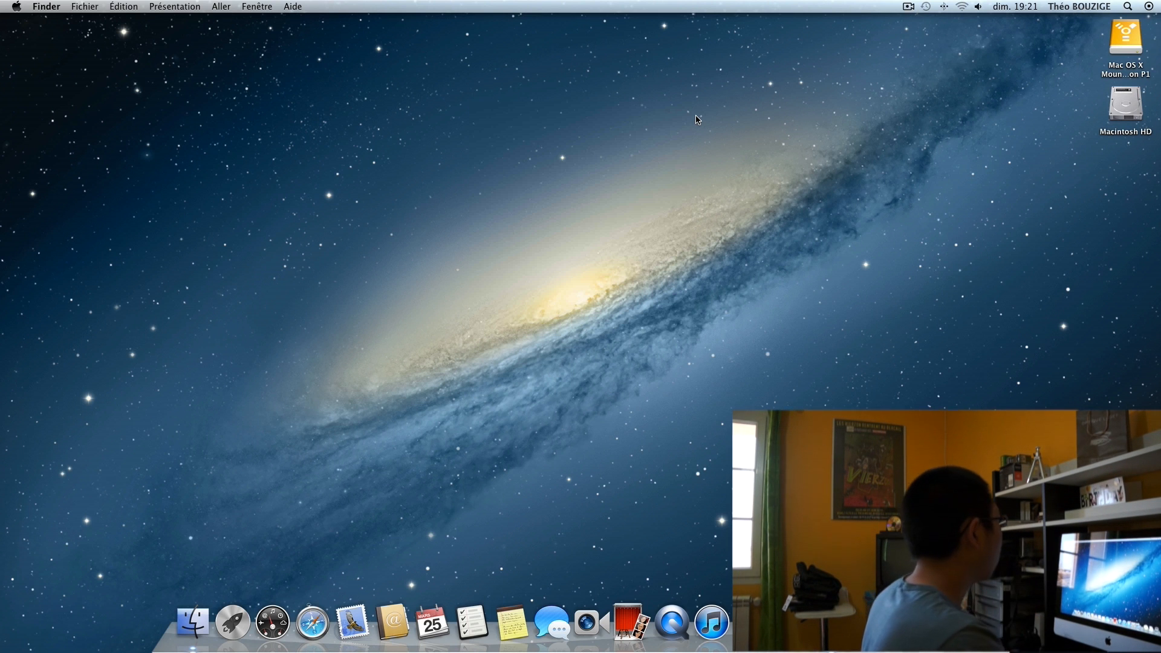
- Examine the notification preferences, including the list of apps in Notification Center and the App Store alert styles, and close System Preferences
left_click(10, 5)
left_click(60, 62)
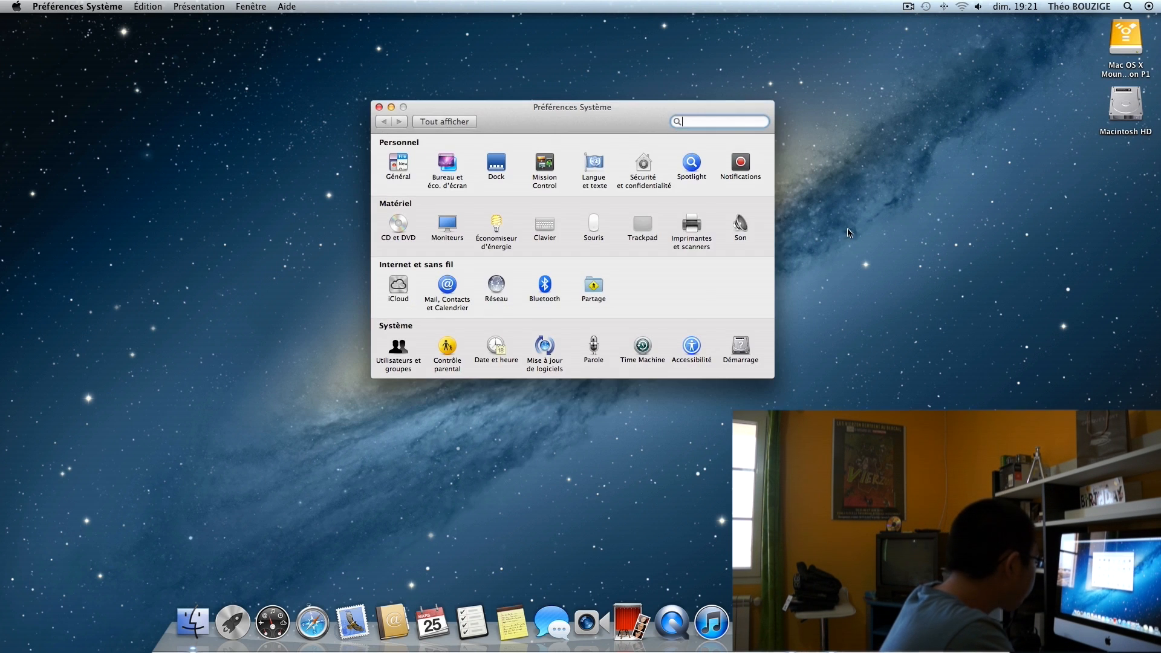
left_click(745, 171)
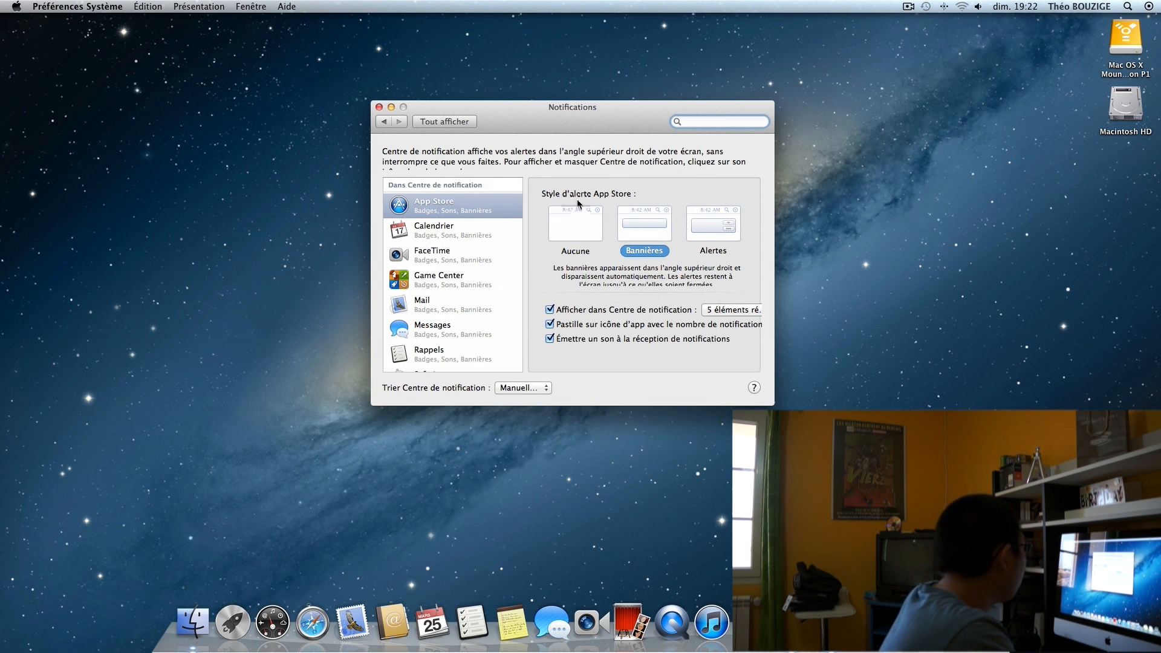
scroll(469, 230, "down", 3)
scroll(478, 260, "up", 5)
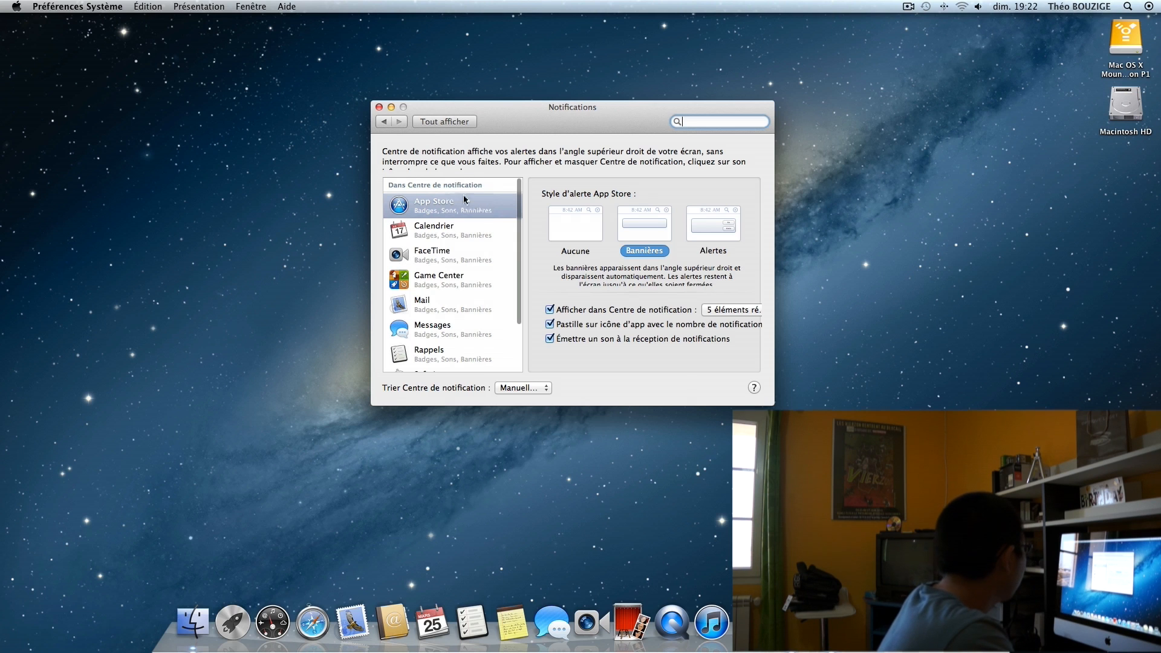
scroll(445, 206, "up", 2)
scroll(439, 206, "down", 3)
scroll(440, 205, "up", 3)
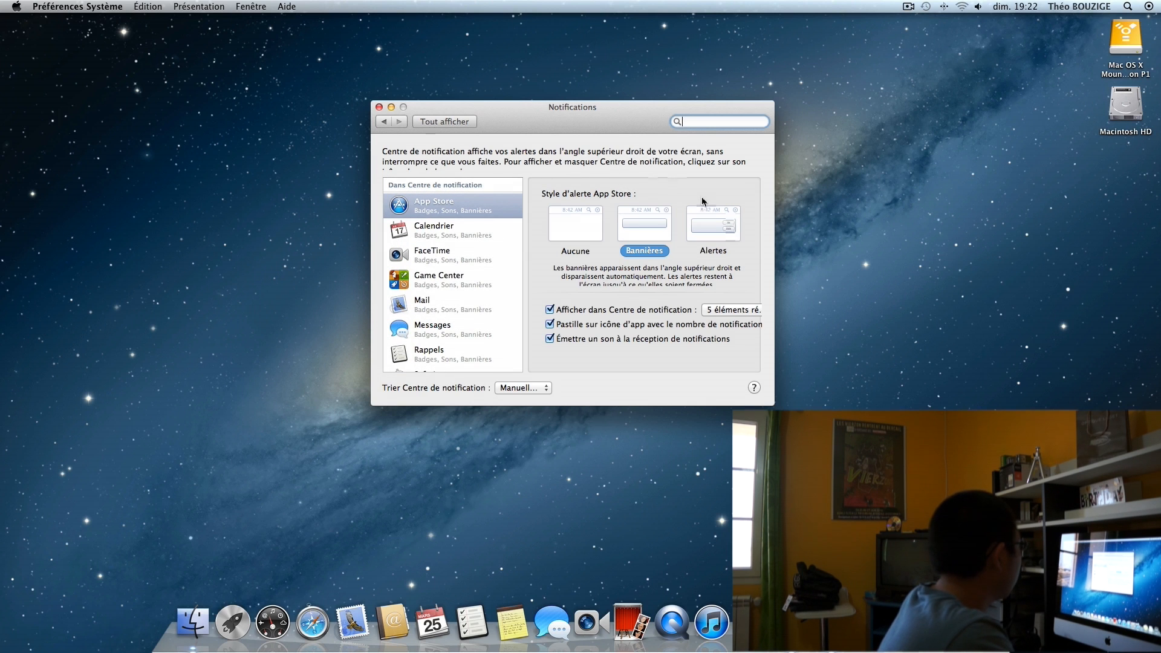
left_click(383, 121)
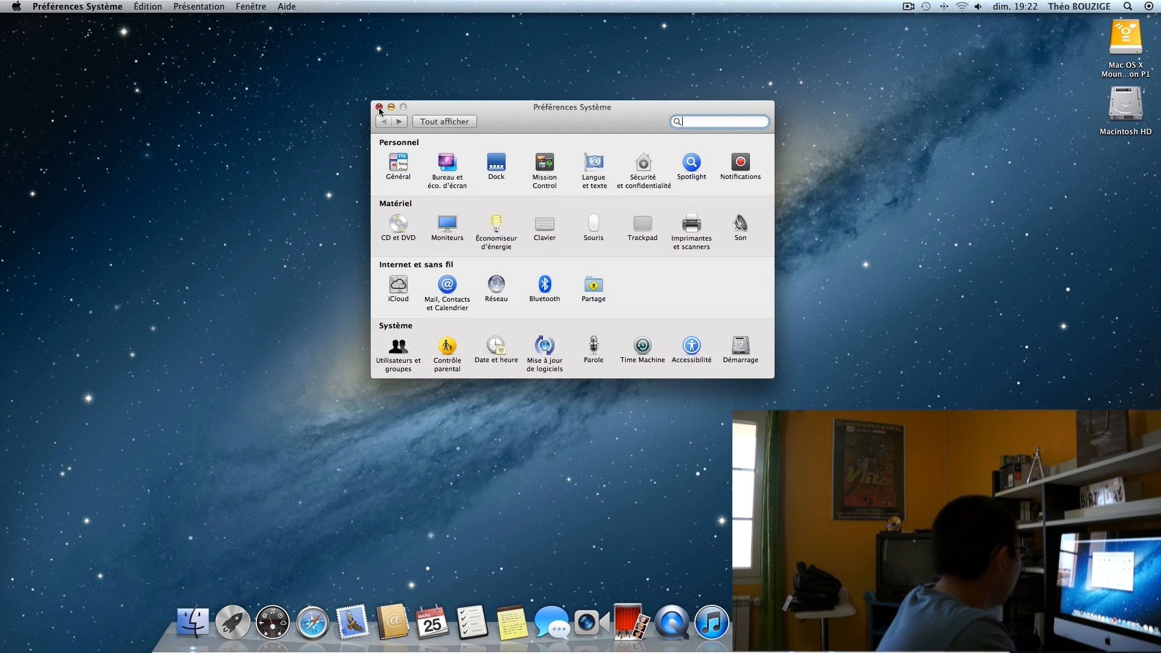
left_click(379, 108)
- Check the Mac's OS X version and its detailed hardware and software overview, and close the information window
left_click(5, 4)
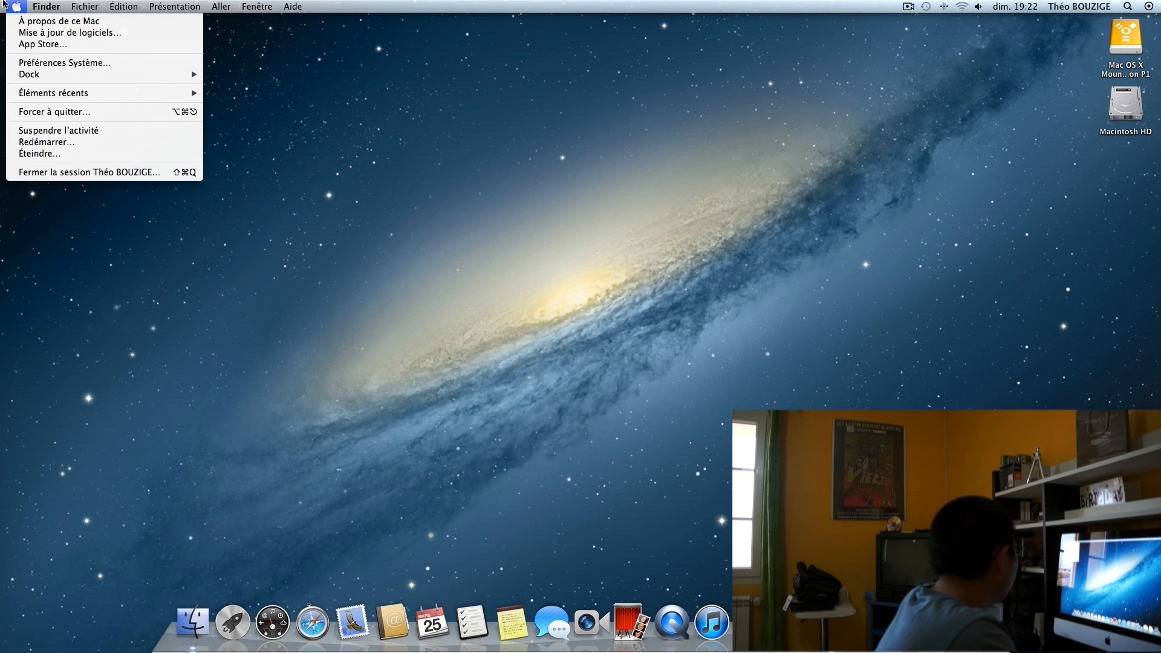
left_click(24, 21)
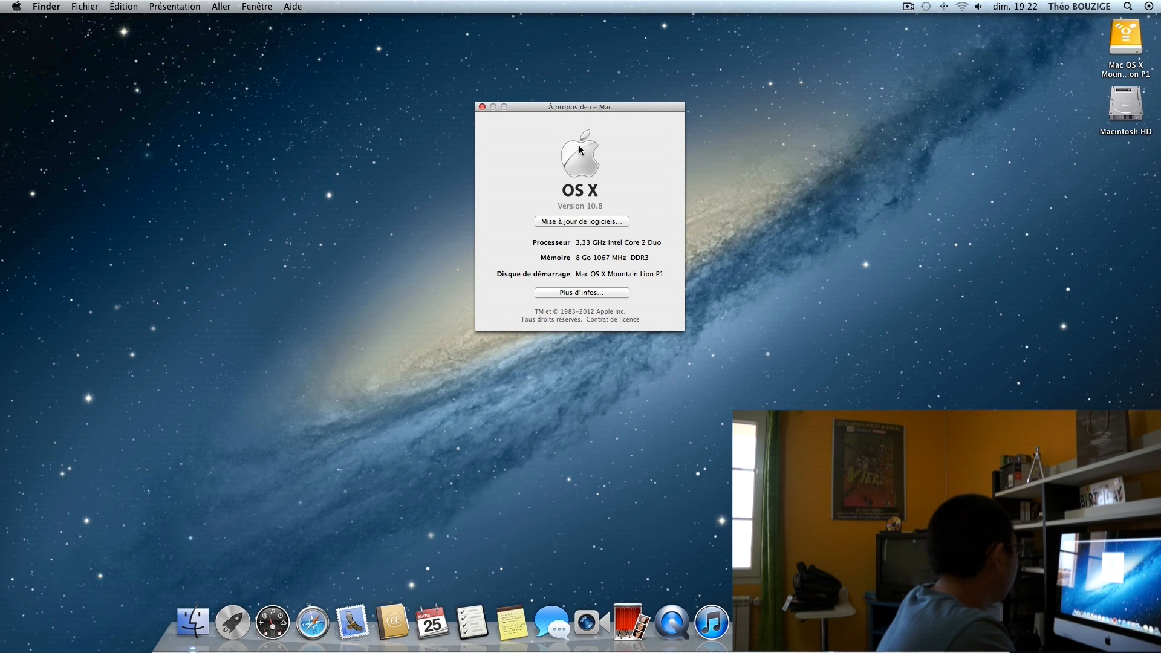
left_click(581, 293)
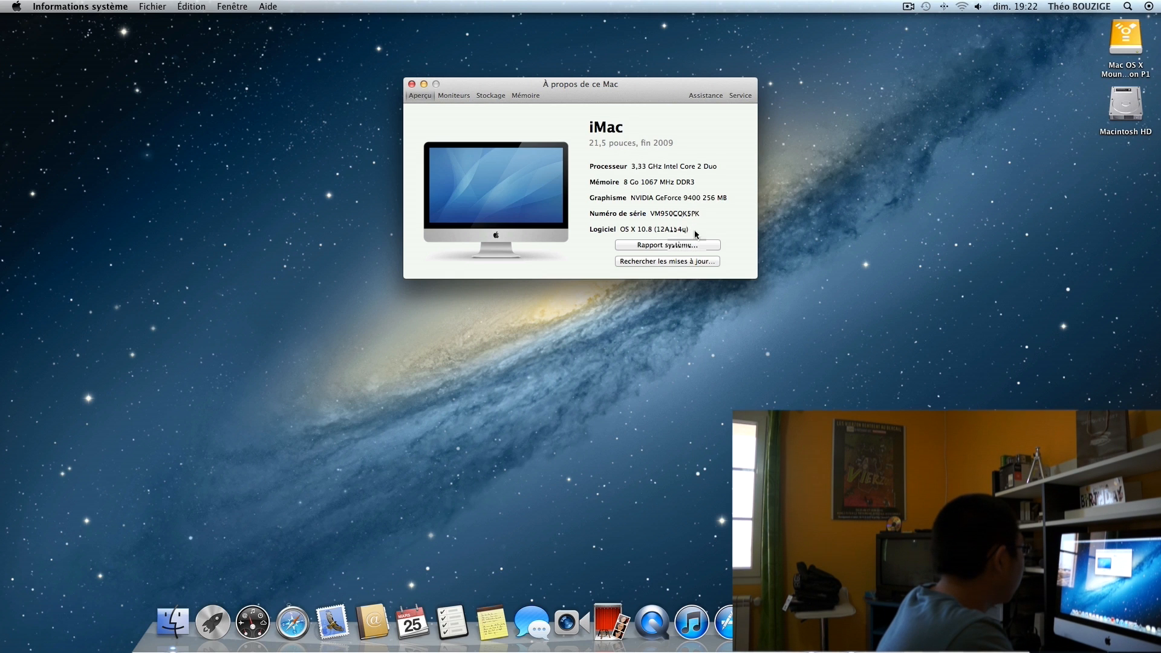
left_click(412, 84)
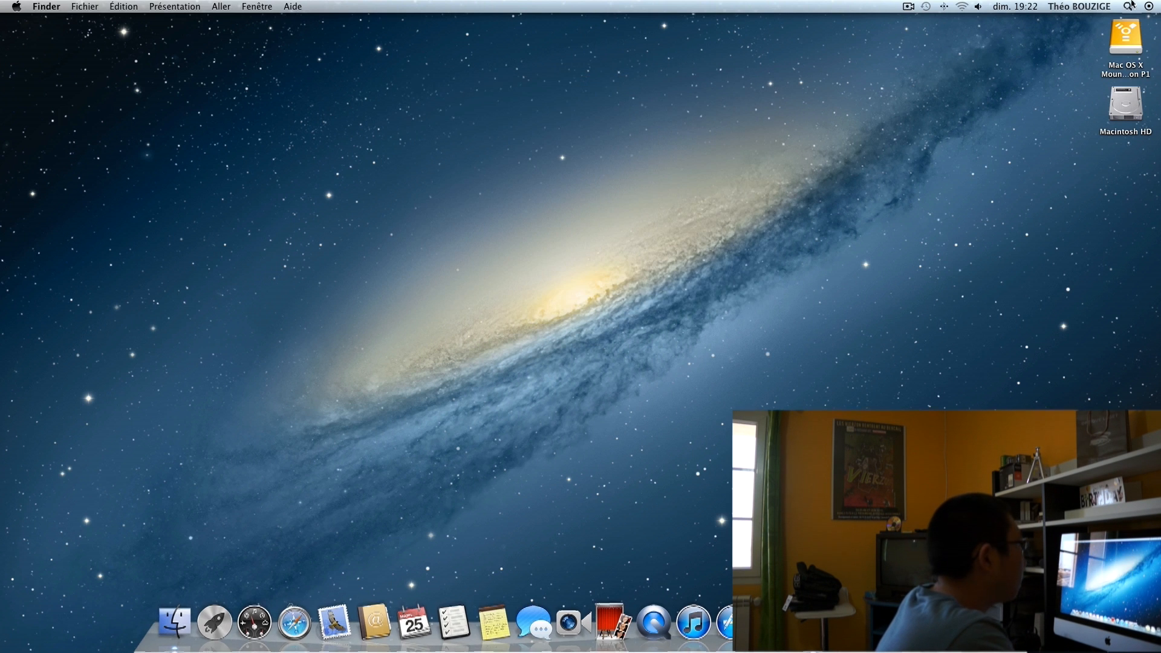
- Rename the desktop disk Mac OS X Mountain Lion P1 as Mac OS X Mountain Lion P2
left_click(1129, 76)
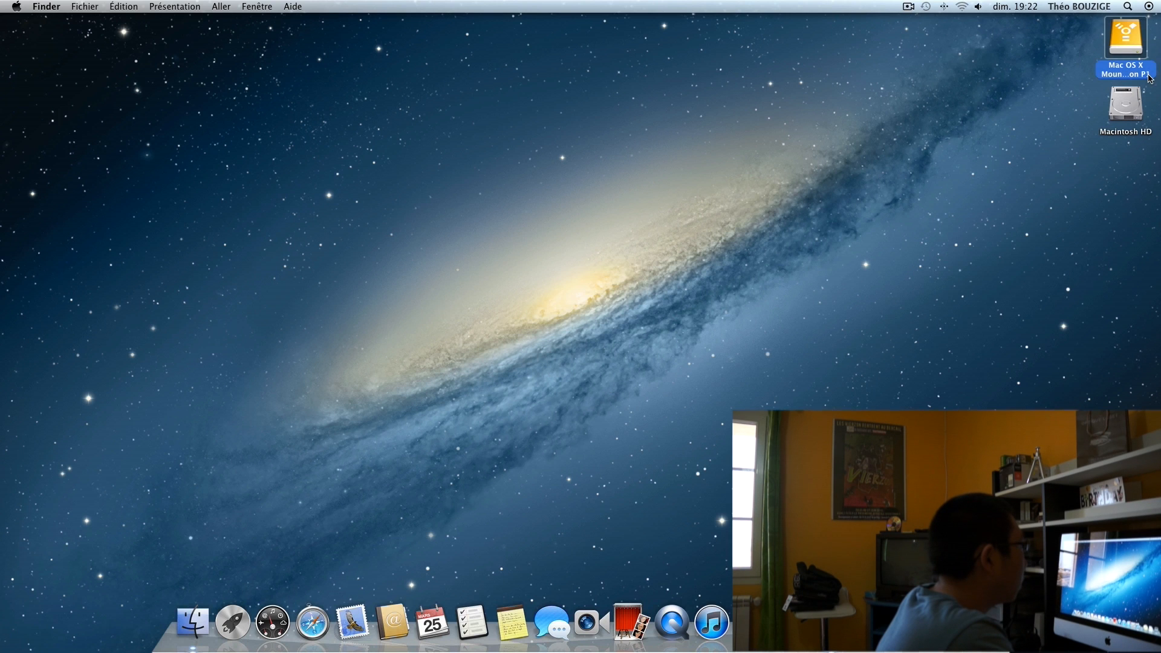
left_click(1149, 78)
left_click(1142, 84)
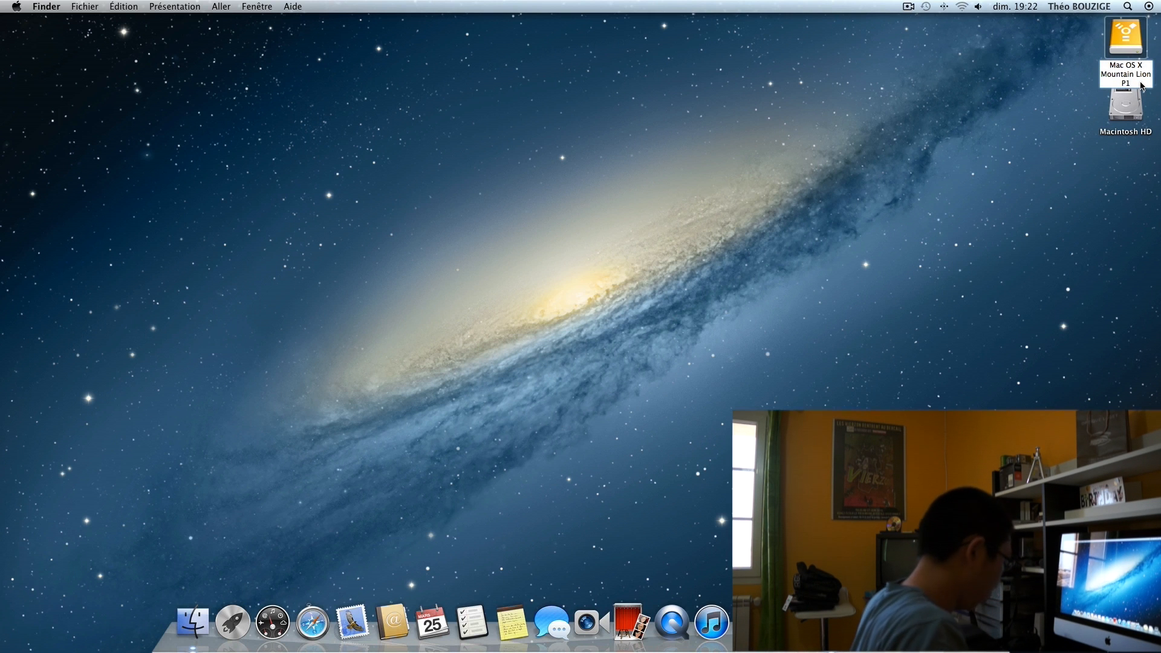
key("Return")
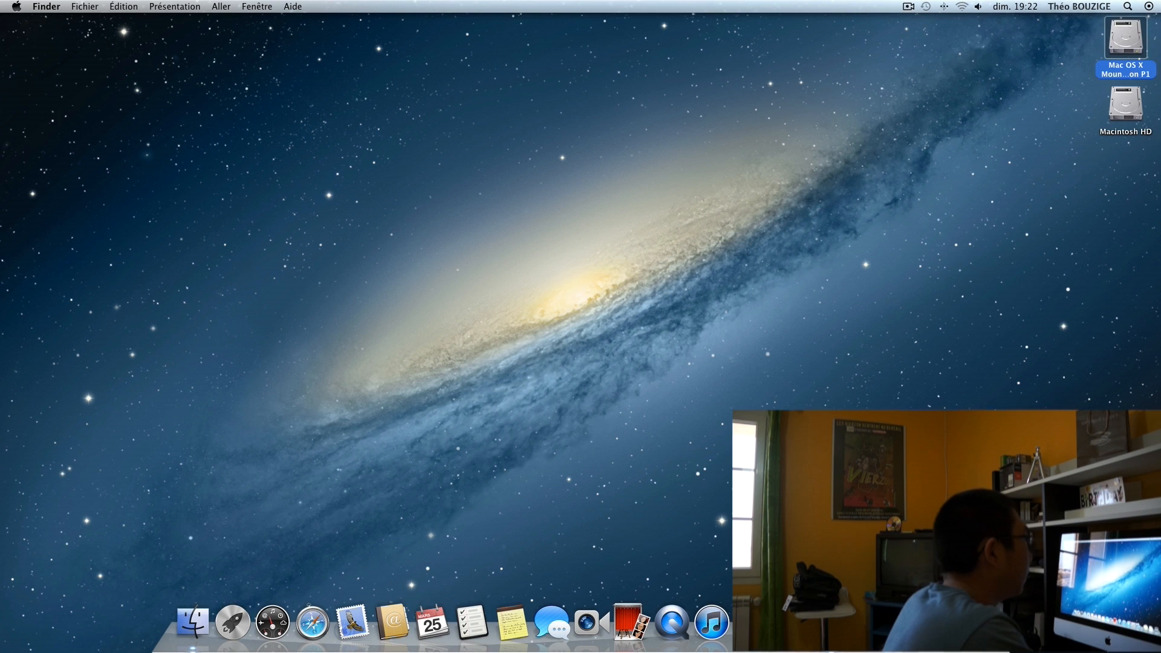
left_click(1106, 77)
left_click(1133, 83)
key("BackSpace")
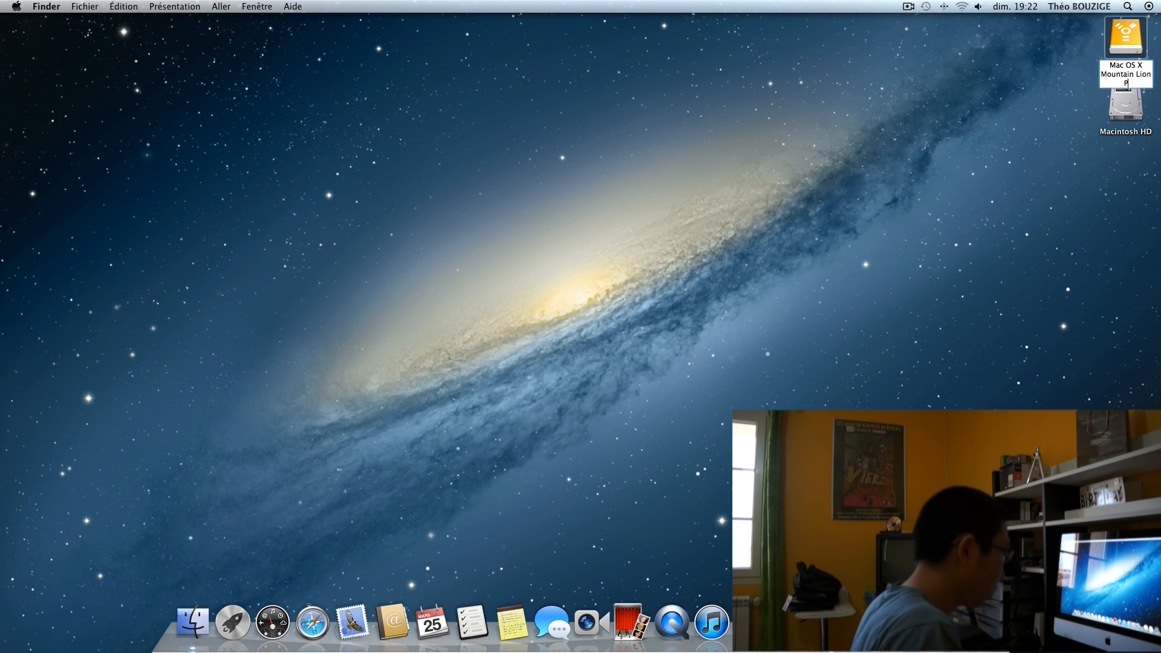
type("2")
key("Return")
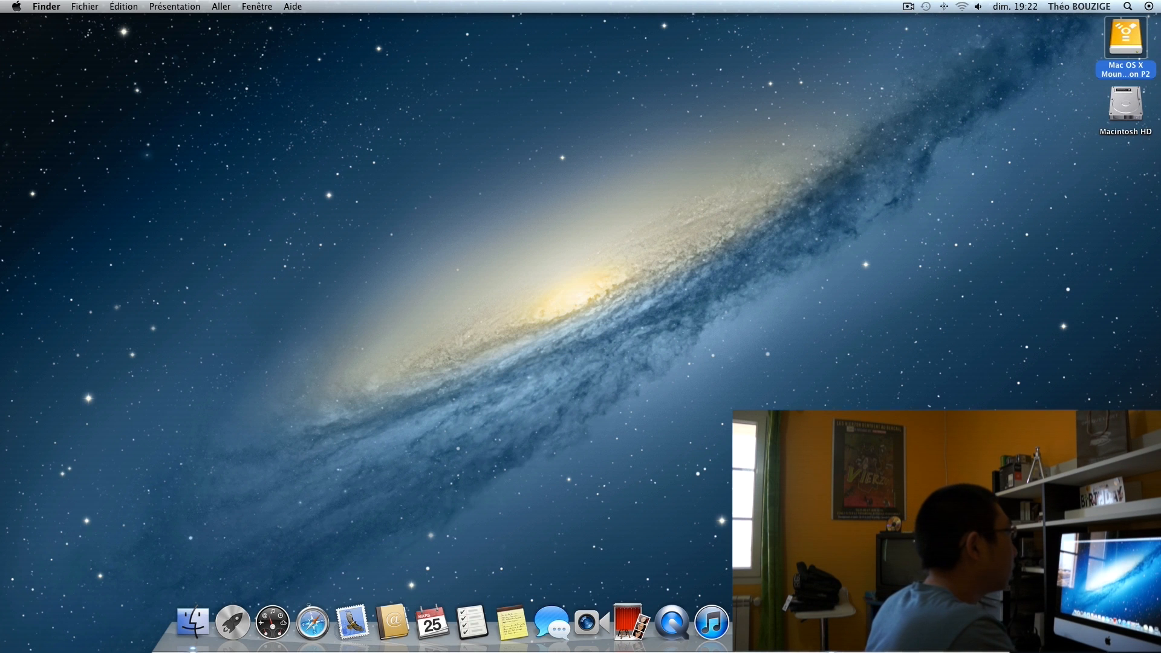
left_click(1021, 79)
- Check the Spotlight indexing status, and view Notification Center before hiding it again
left_click(1148, 5)
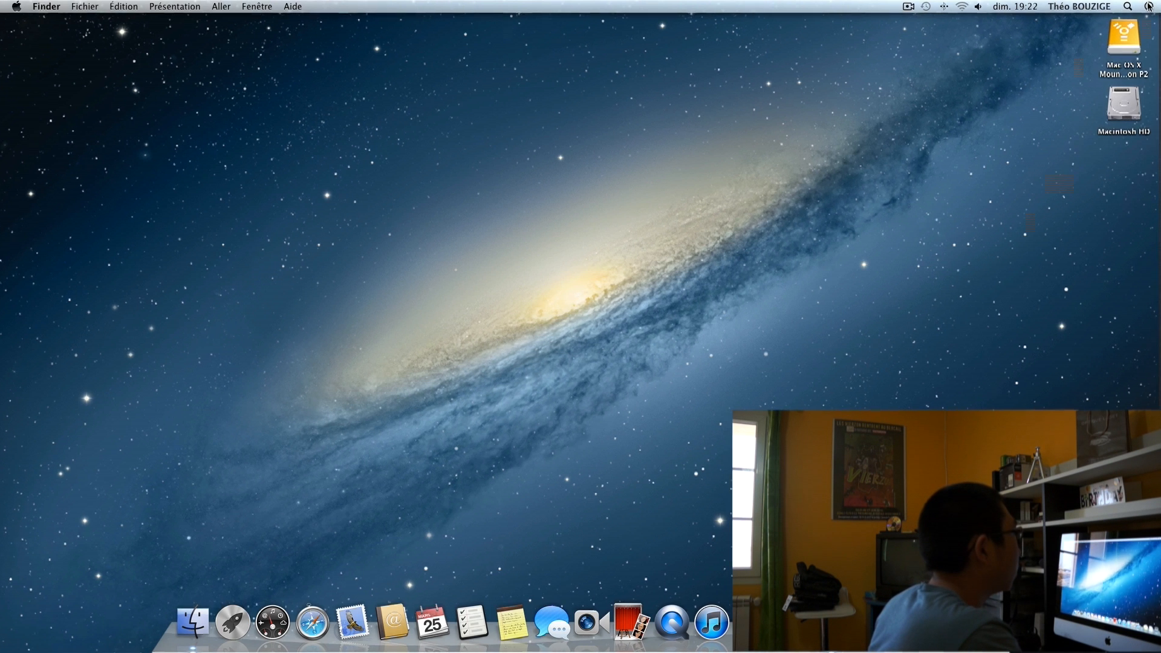
left_click(1148, 5)
left_click(1133, 8)
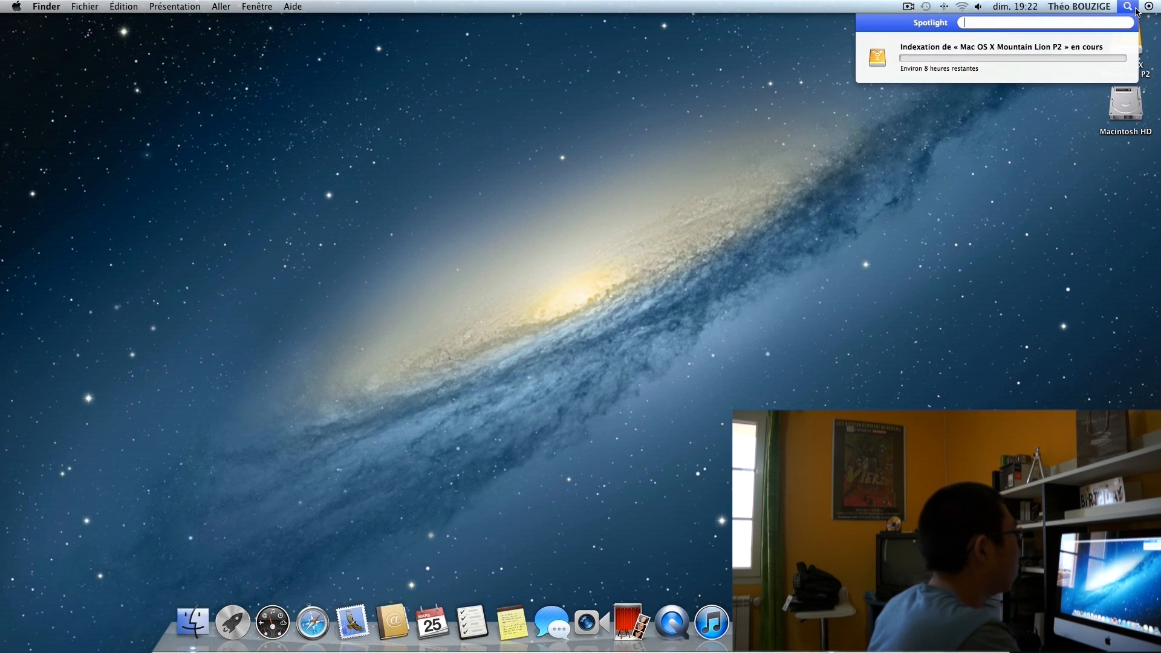
left_click(1148, 6)
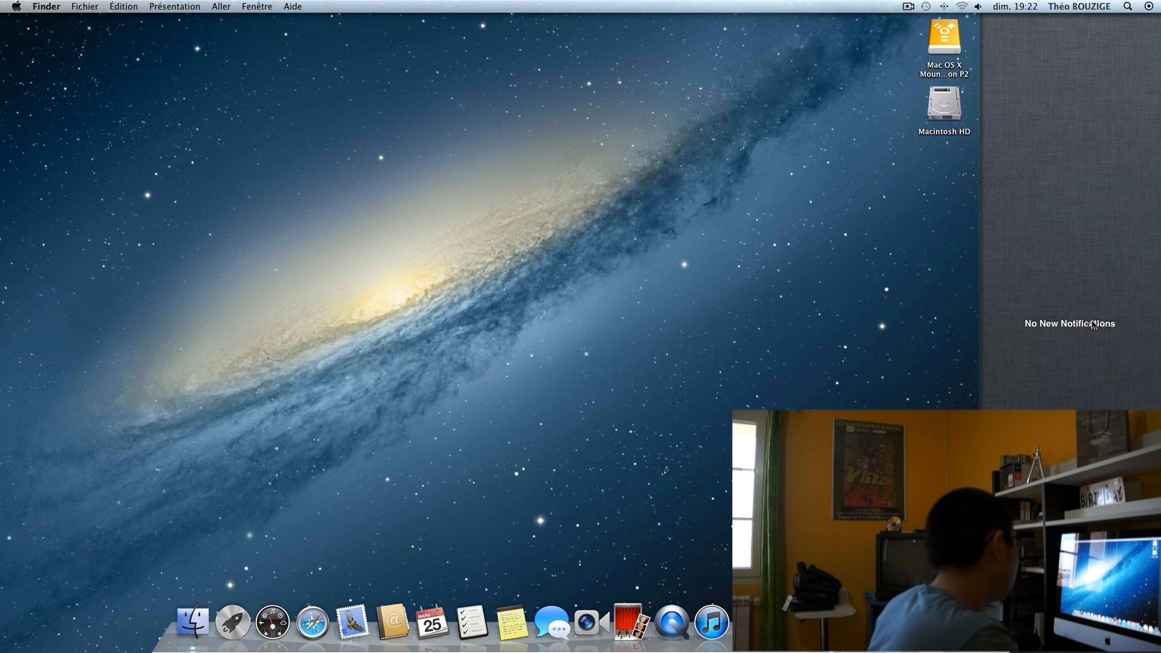
left_click(603, 90)
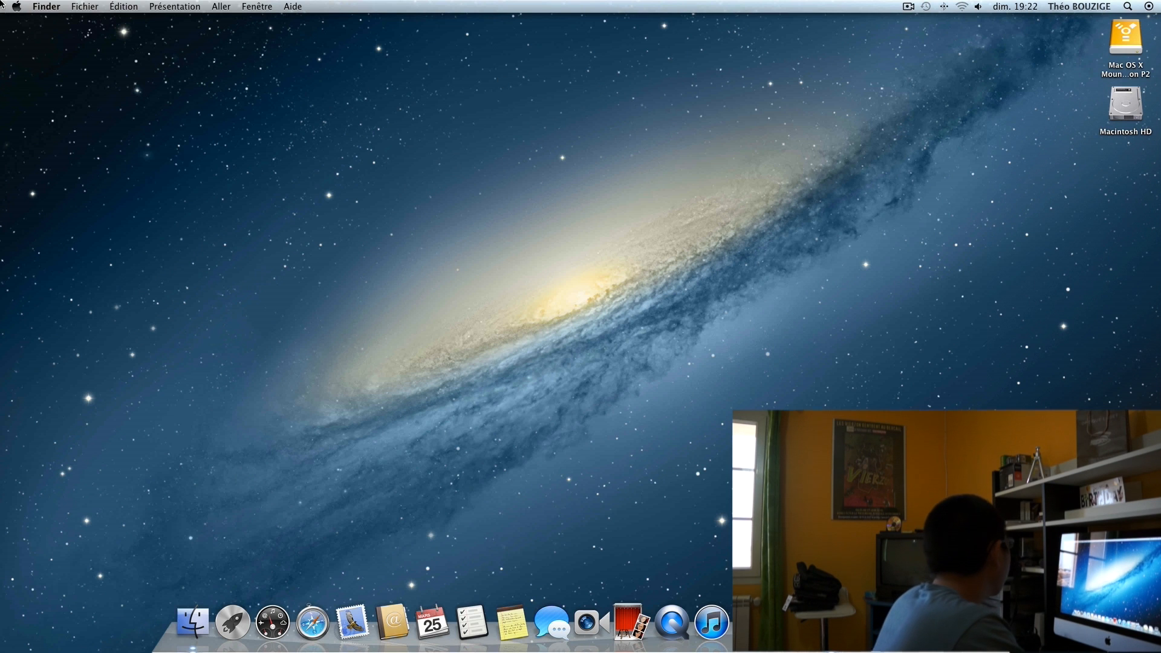
- Look over the available panes in System Preferences and close the window
left_click(21, 5)
left_click(55, 62)
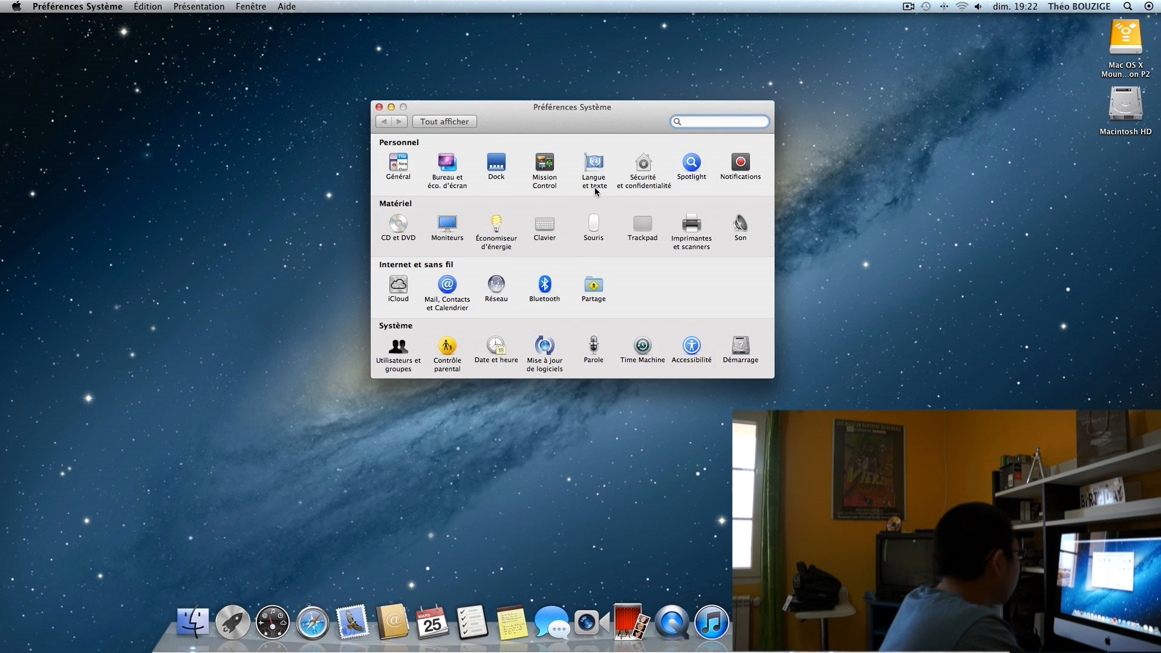
left_click(378, 107)
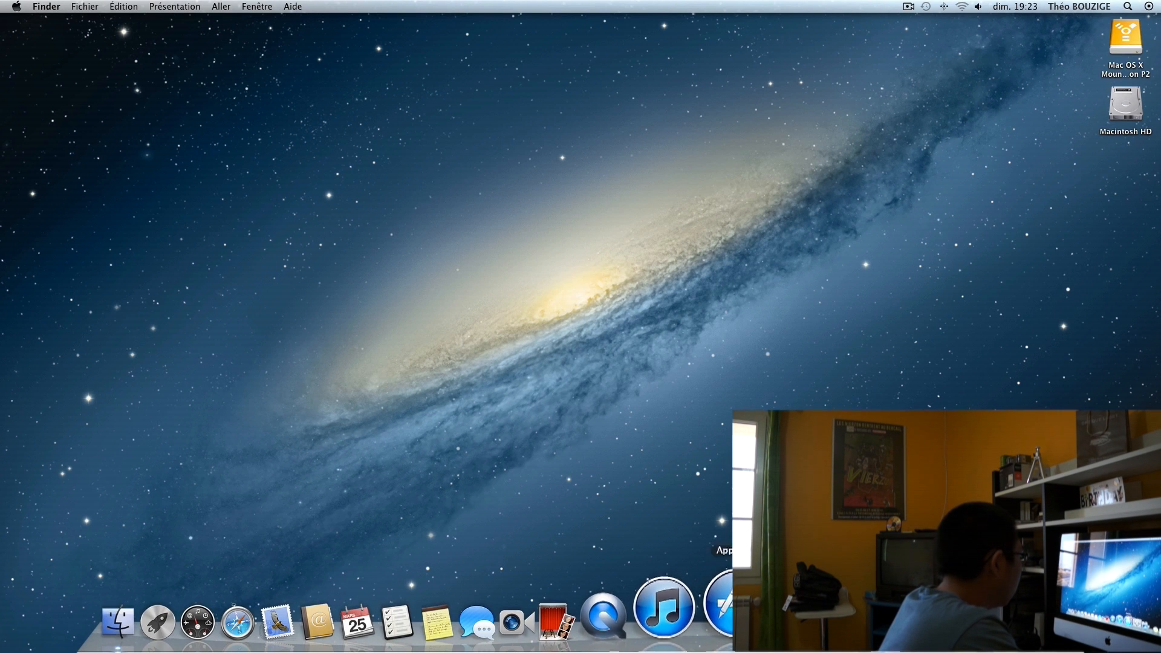